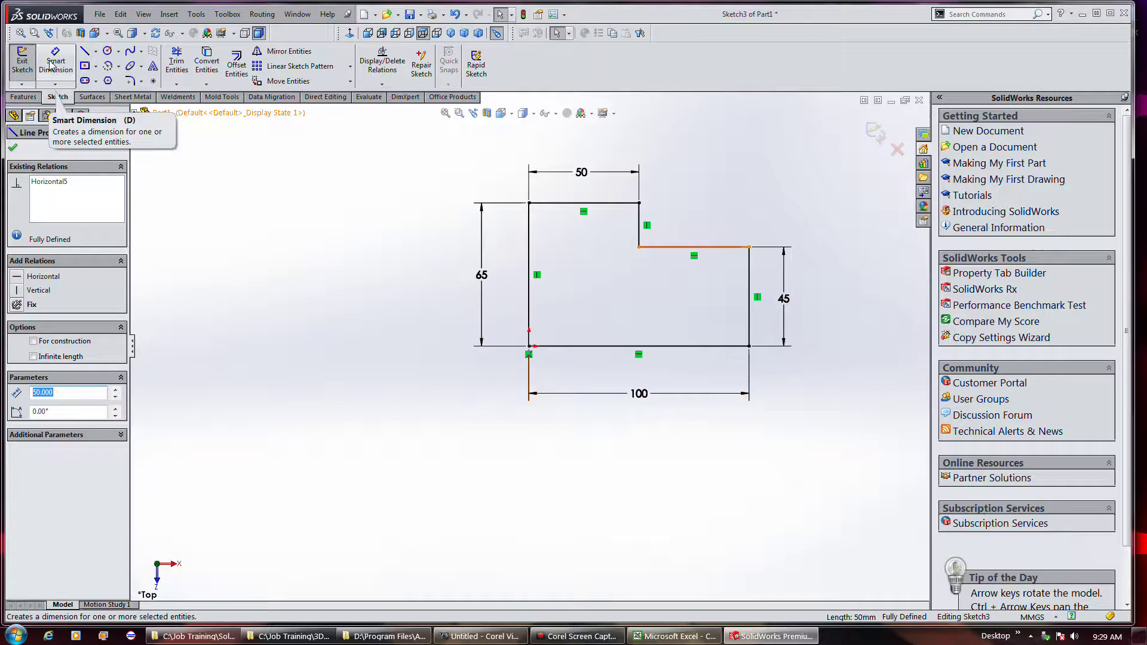
- Dimension the profile's lower ledge as a driven dimension and place it above the 50 mm top-edge dimension
left_click(52, 63)
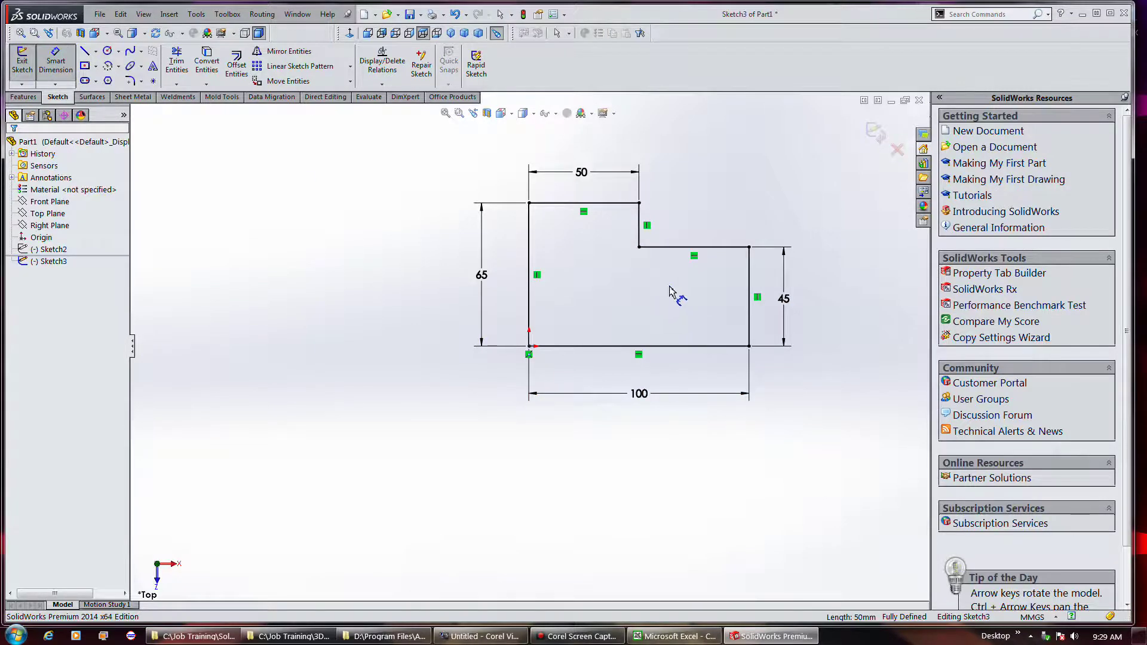
left_click(721, 254)
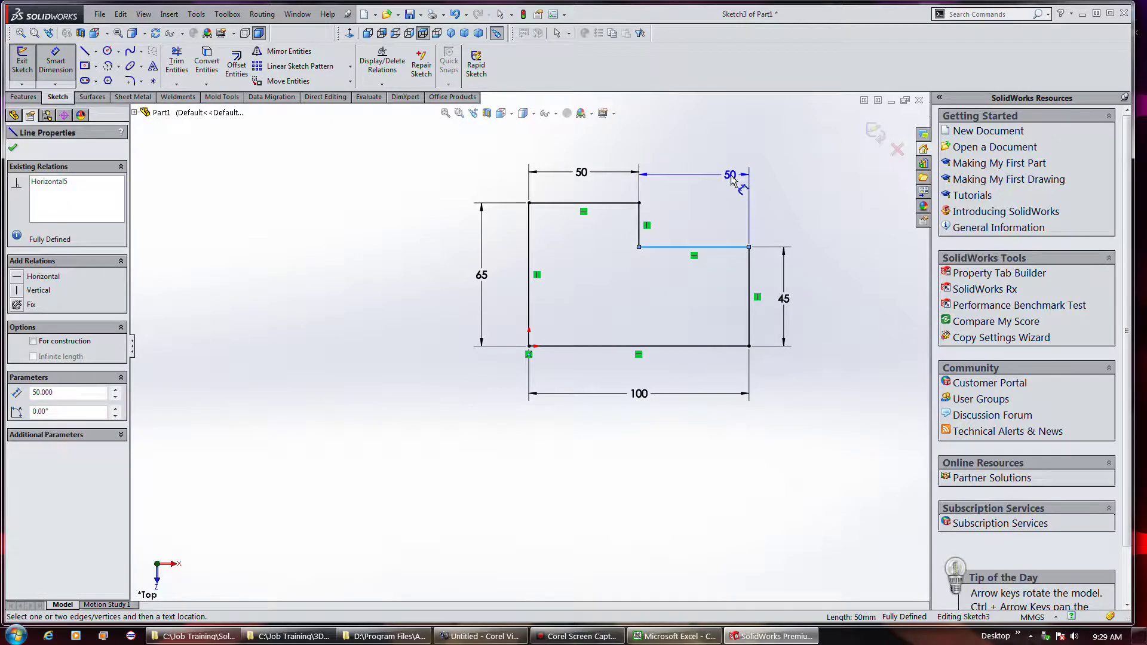
left_click(732, 174)
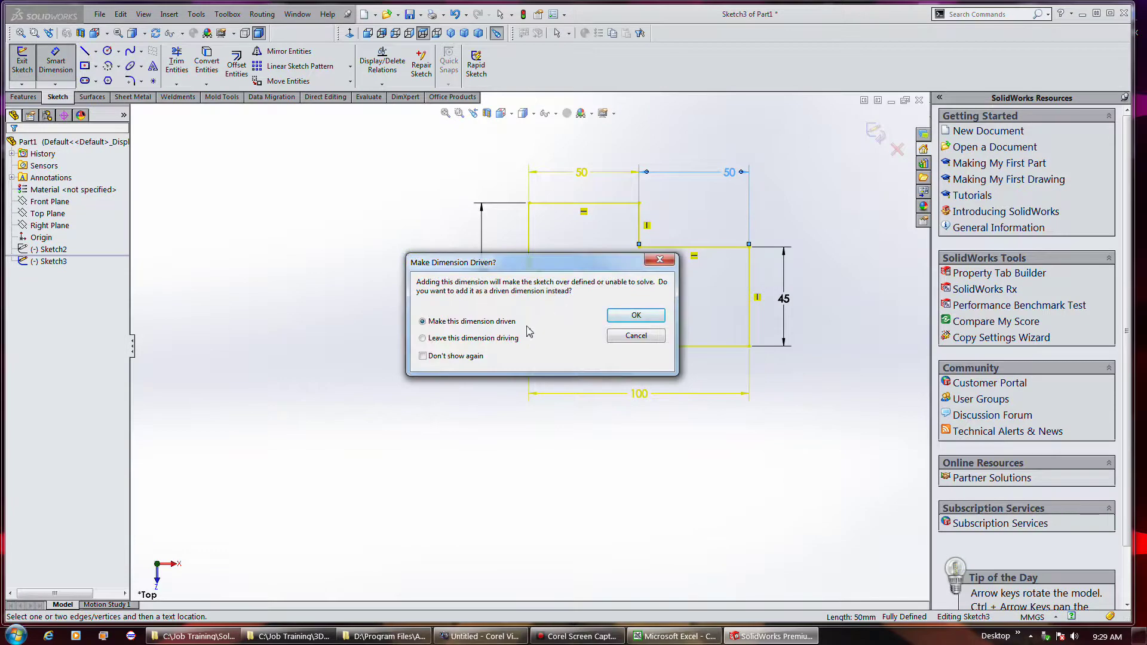
left_click(636, 317)
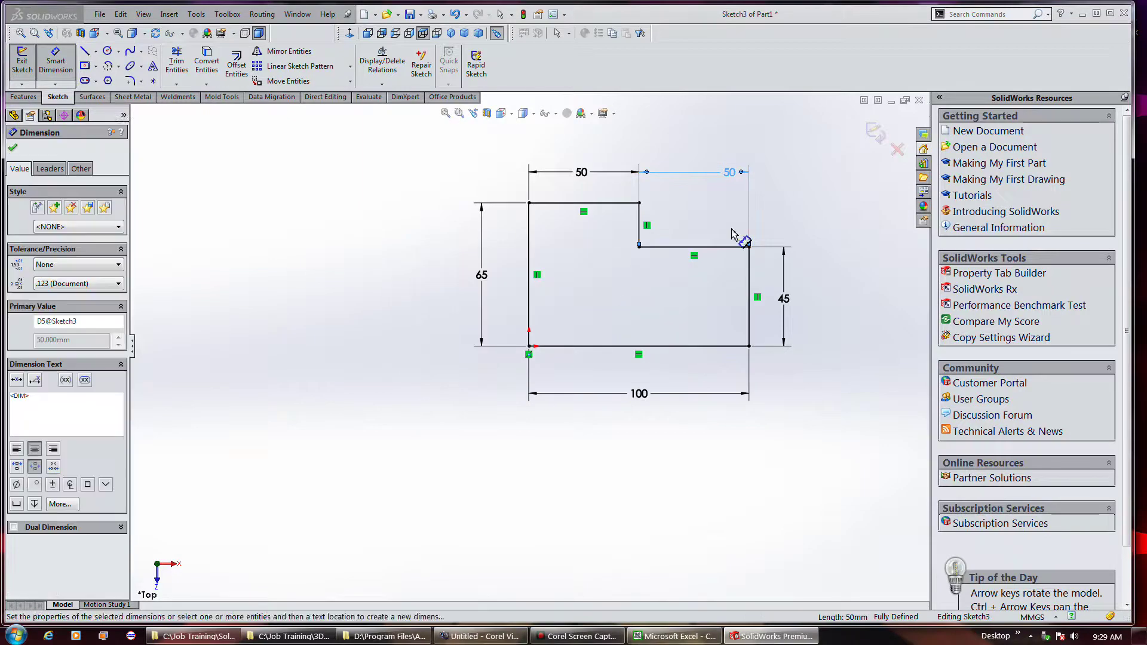
left_click_drag(733, 178, 699, 165)
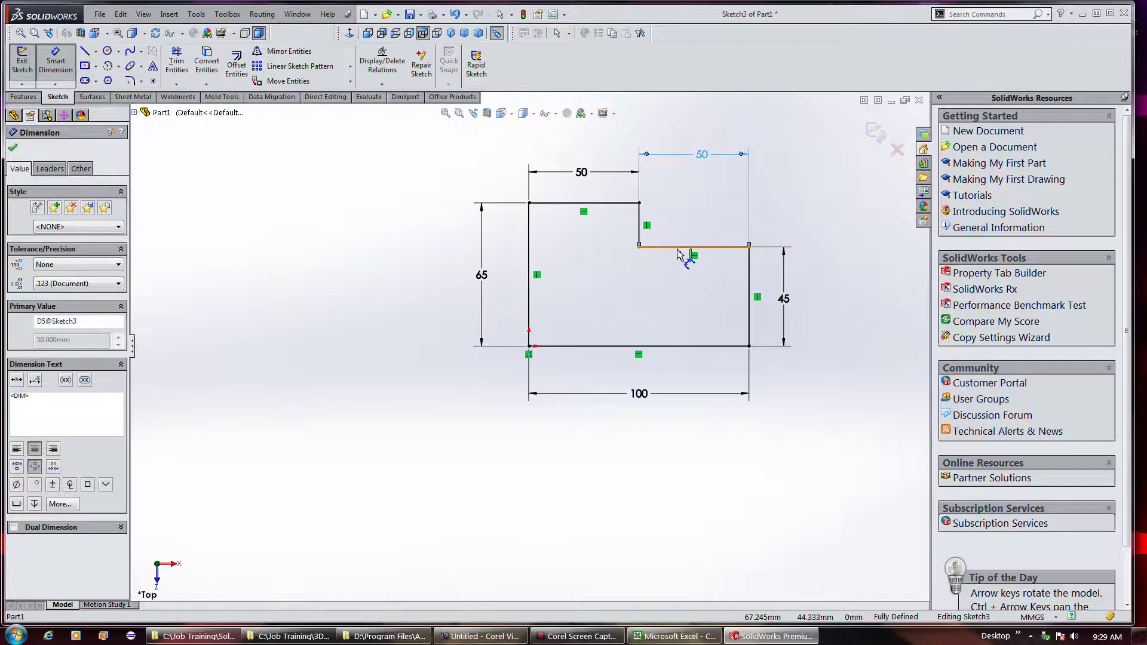
- Set the profile's top-edge dimension to 60 mm
left_click(584, 173)
double_click(584, 173)
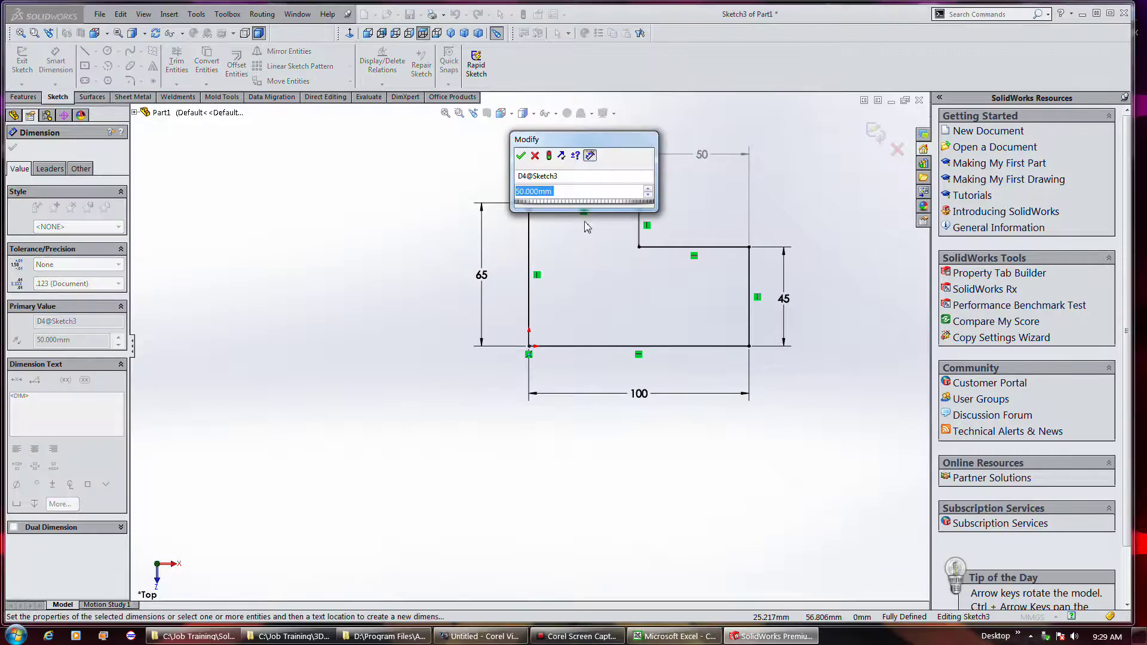
type("60")
key("Return")
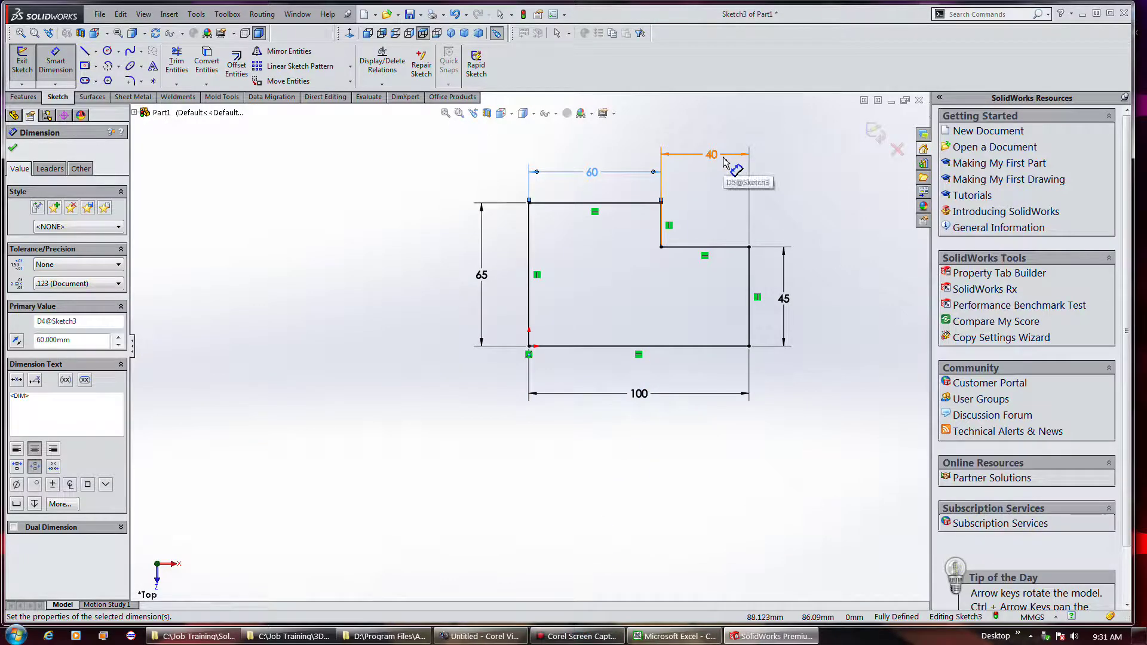
- Exit Smart Dimension and change the driven dimension of the lower ledge to a driving dimension
right_click(724, 161)
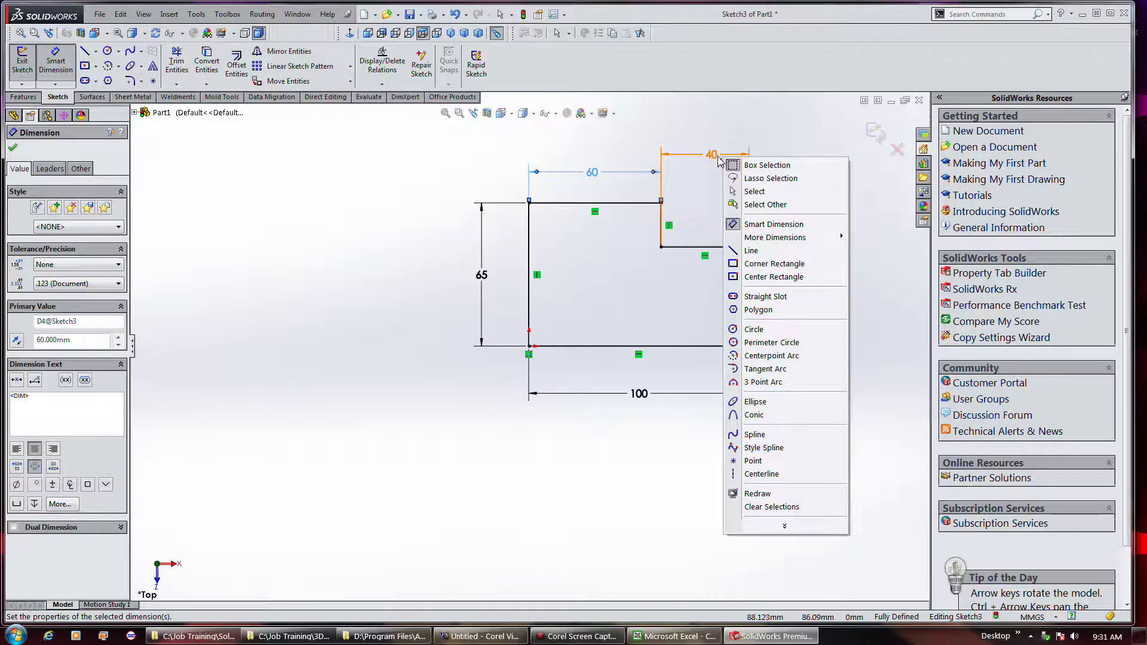
left_click(705, 187)
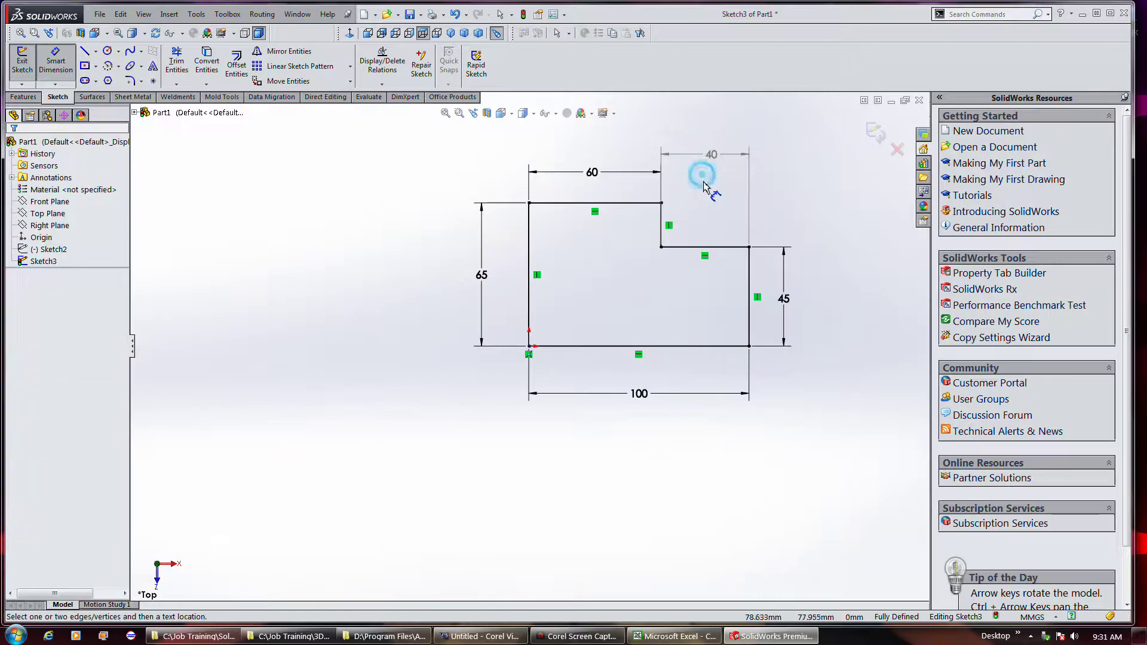
key("Escape")
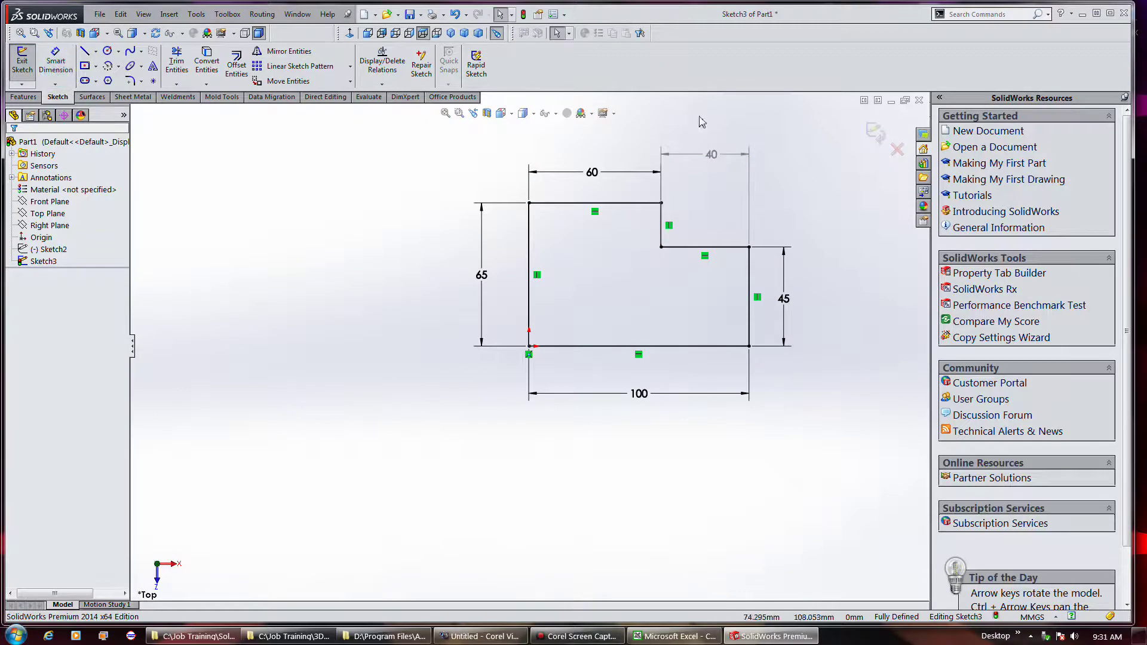
left_click(714, 155)
right_click(717, 157)
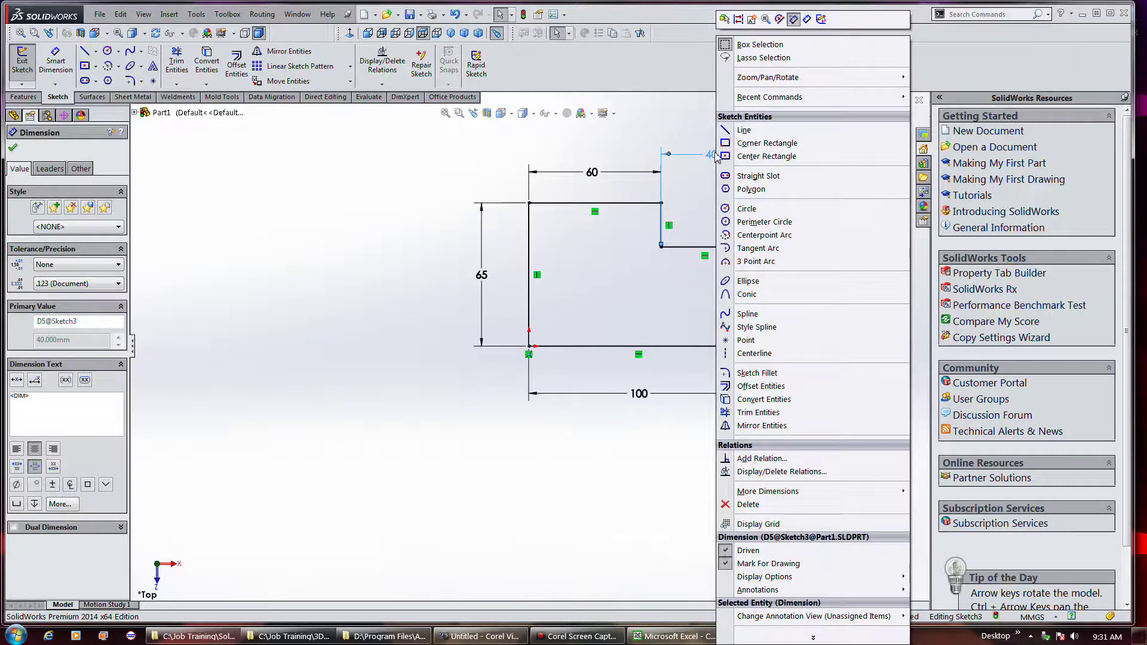
left_click(726, 551)
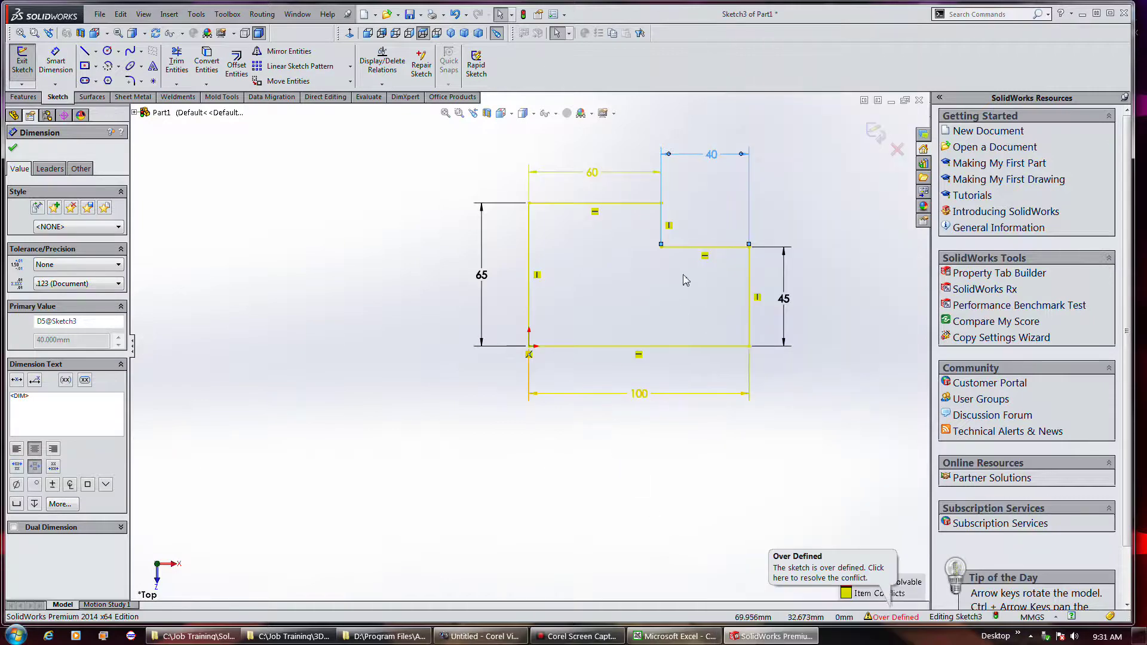
left_click(783, 201)
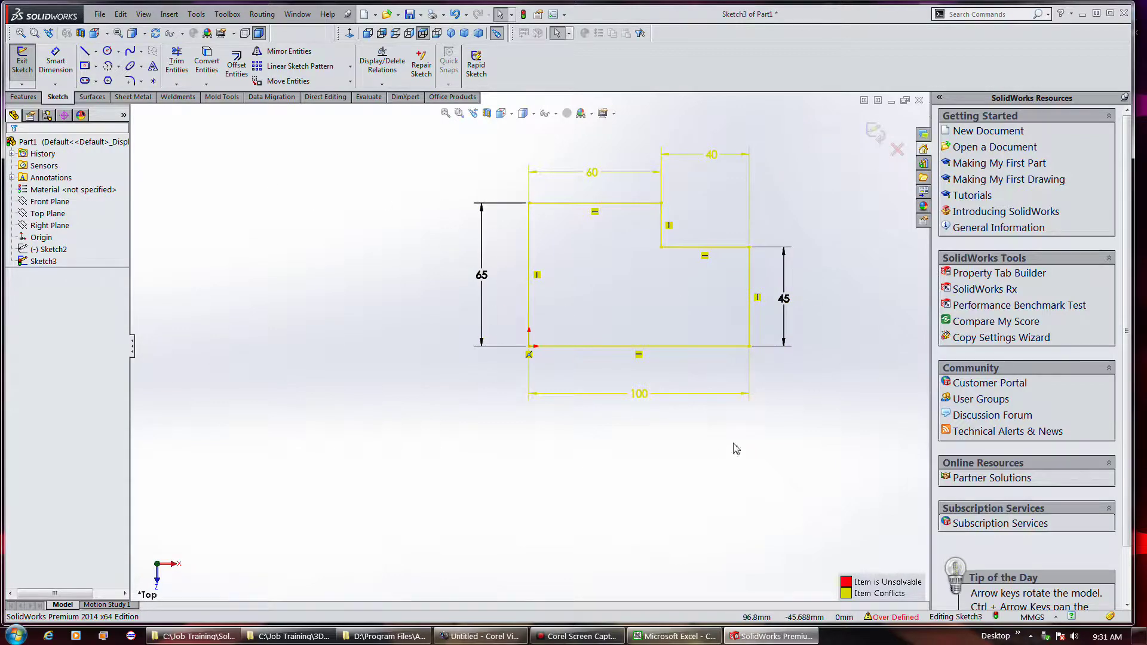
- Diagnose the over-defined sketch with SketchXpert and examine each proposed solution
left_click(893, 617)
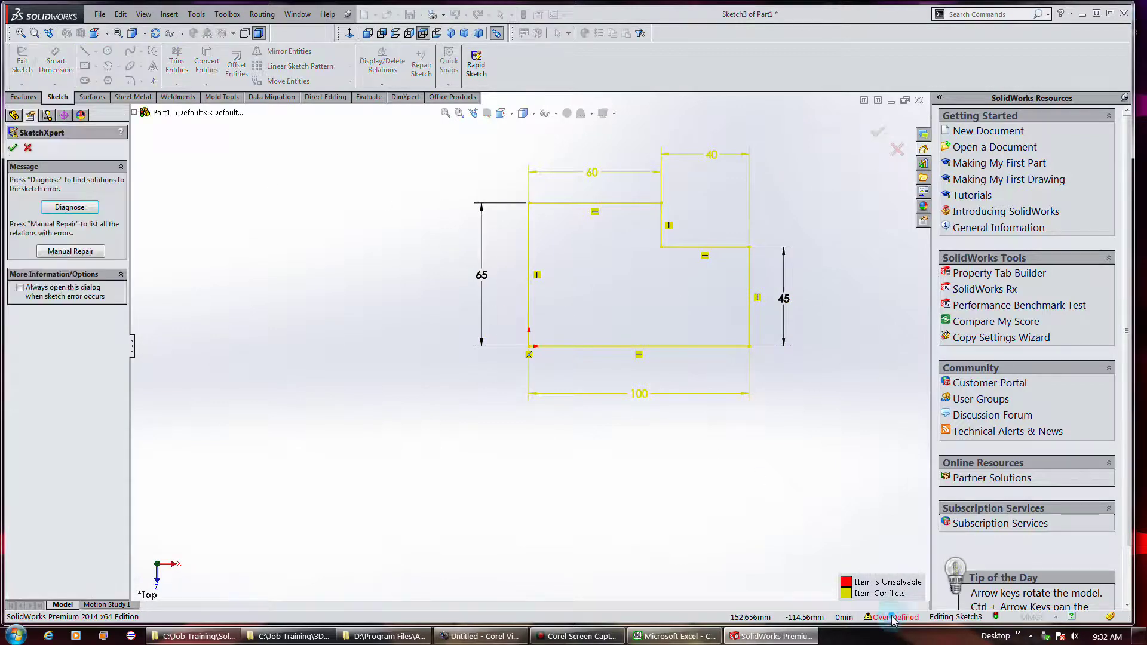
left_click(70, 208)
left_click(103, 330)
left_click(103, 330)
left_click(103, 330)
left_click(103, 331)
left_click(103, 330)
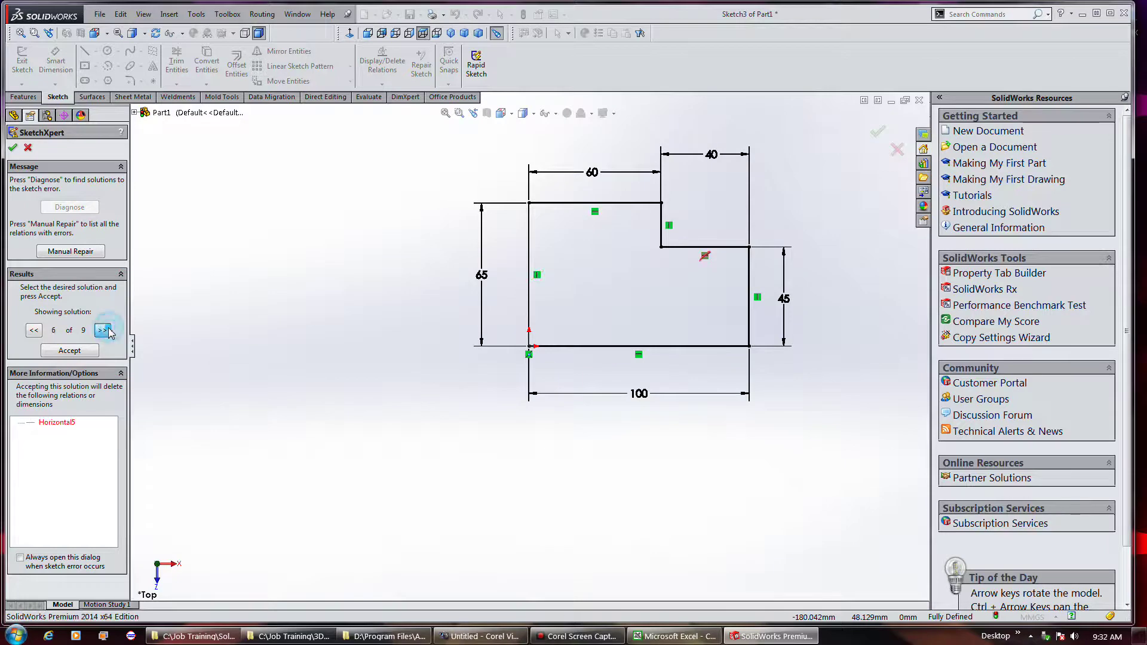
left_click(102, 331)
left_click(102, 330)
left_click(103, 331)
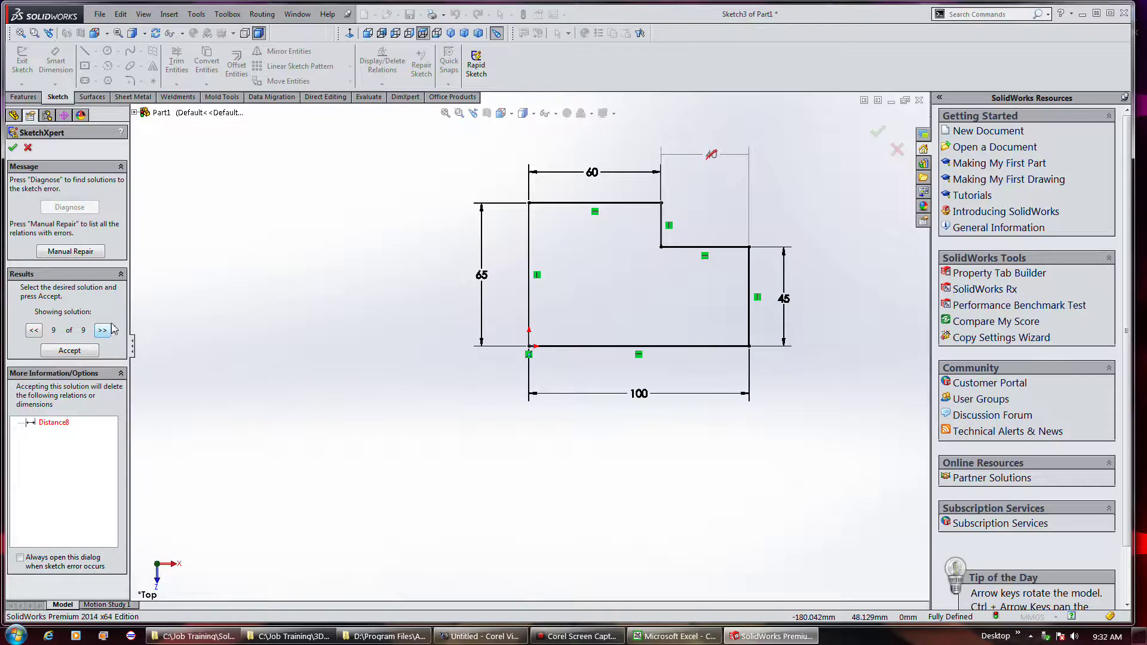
- List the conflicting relations and dimensions with Manual Repair and examine which sketch entity each one refers to
left_click(91, 249)
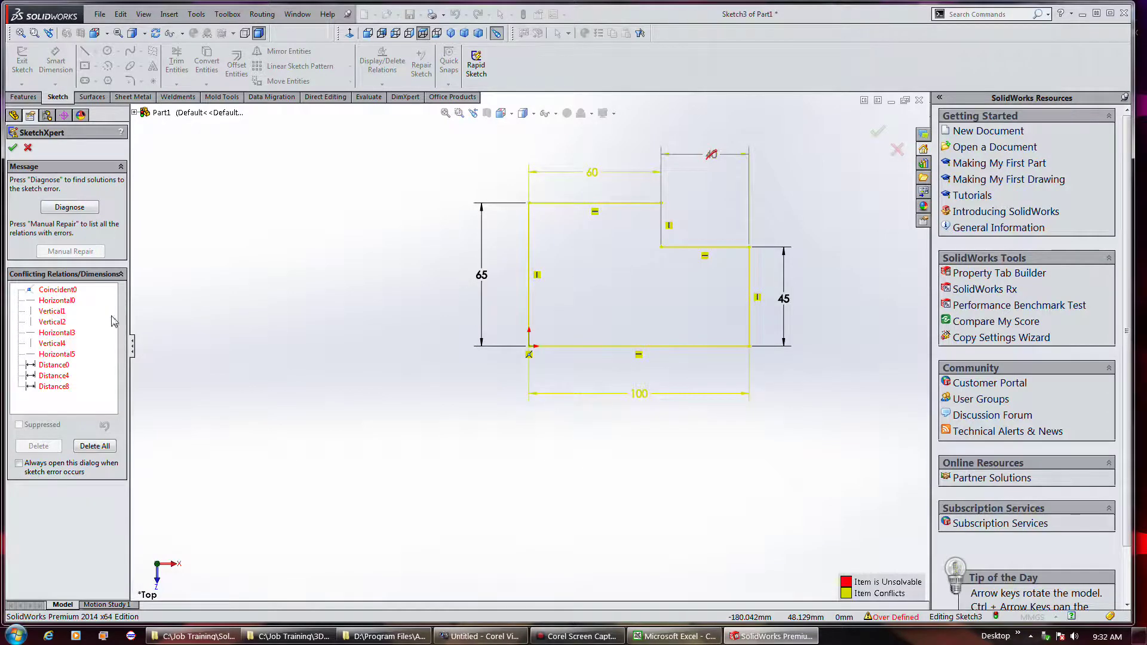
left_click(58, 291)
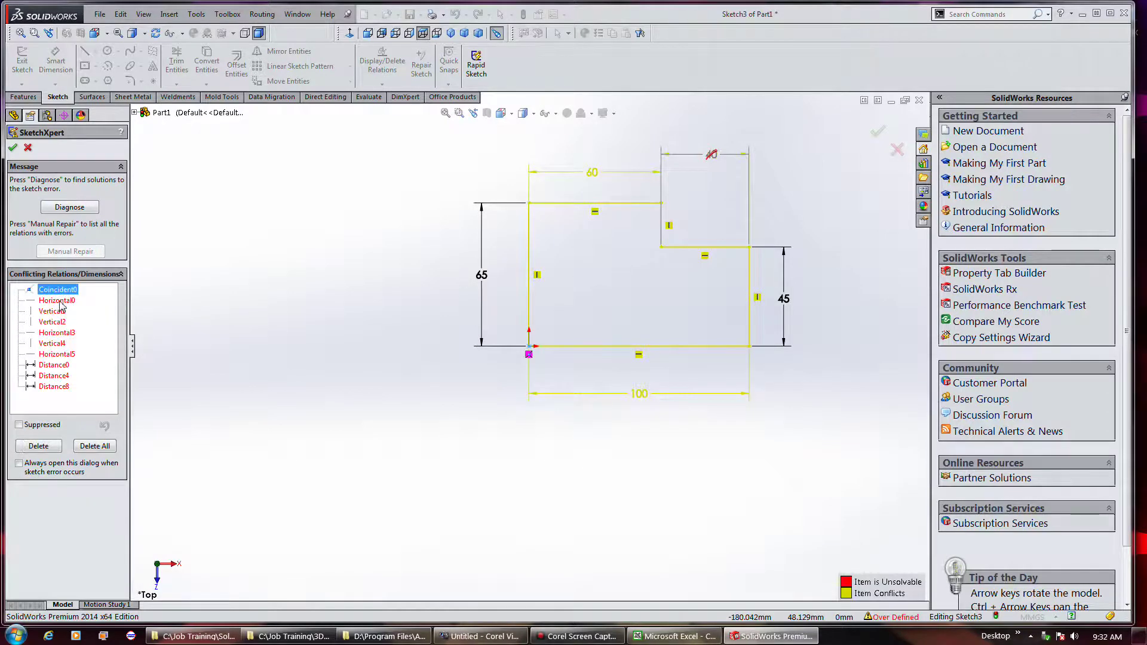
key("Down")
key("Down")
key("Down")
key("Down")
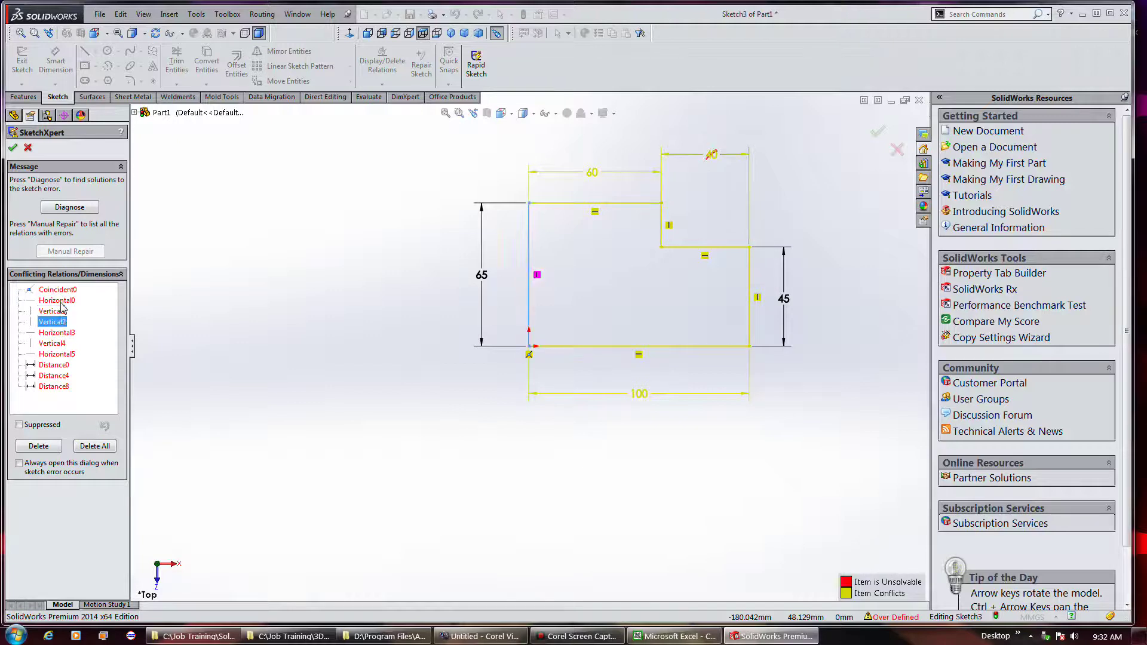
key("Down")
key("Down")
key("Down")
key("Down")
key("Down")
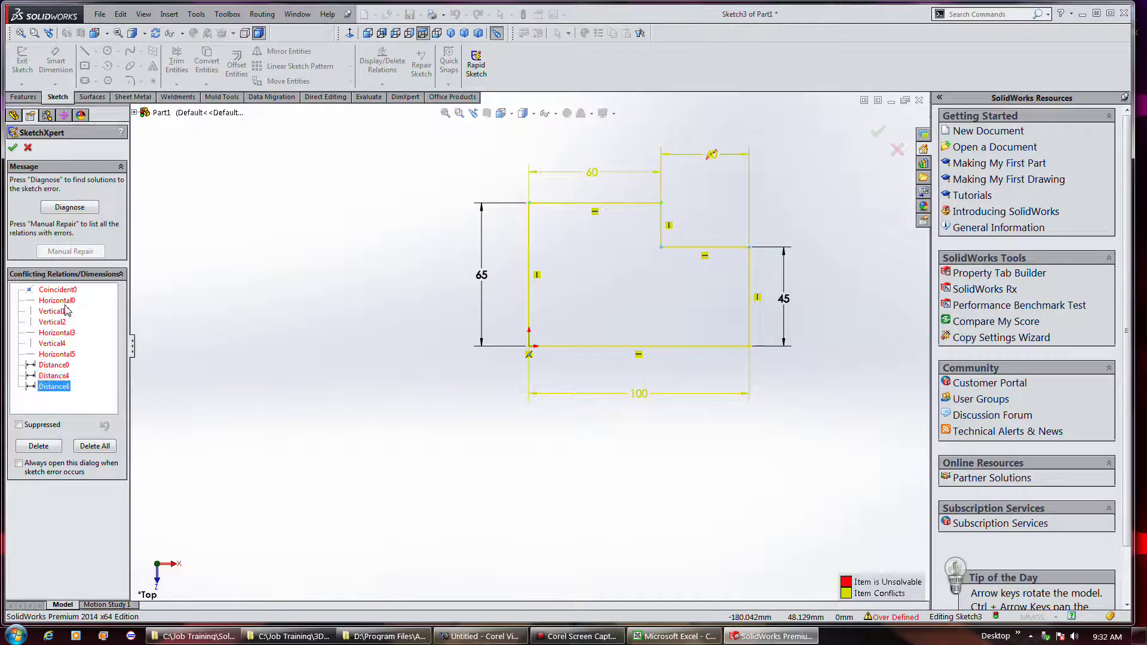
key("Up")
key("Up")
key("Up")
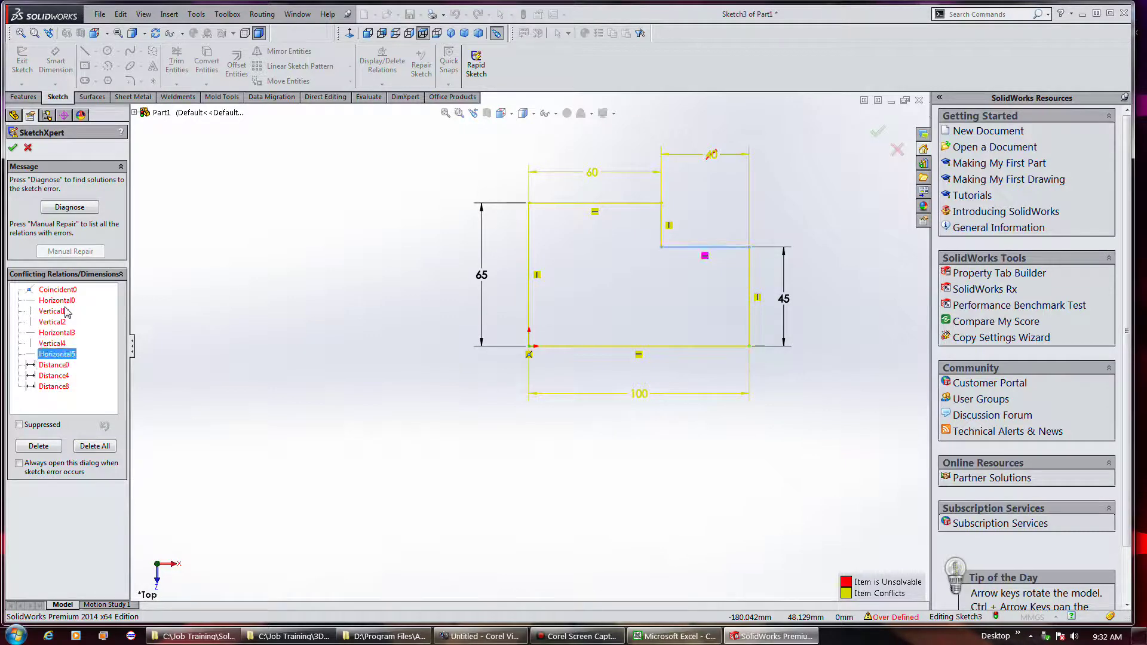
key("Up")
key("Up")
key("Up")
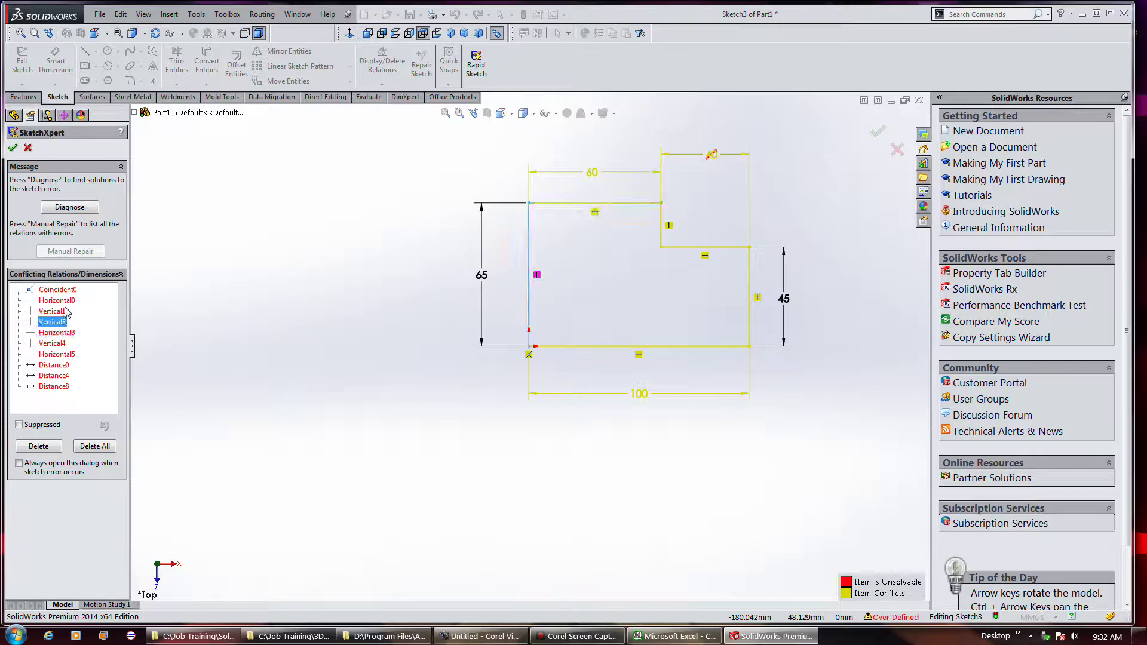
key("Up")
key("Up")
key("Up")
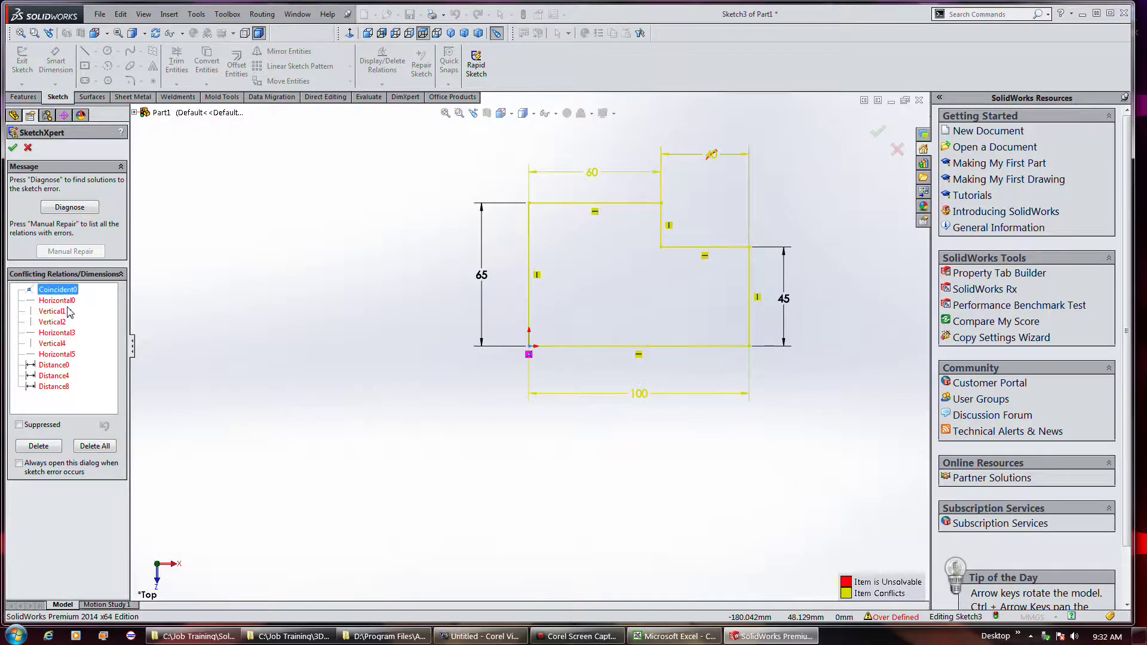
- Diagnose the conflict again, review the last proposed solution and leave SketchXpert without applying a repair
left_click(77, 212)
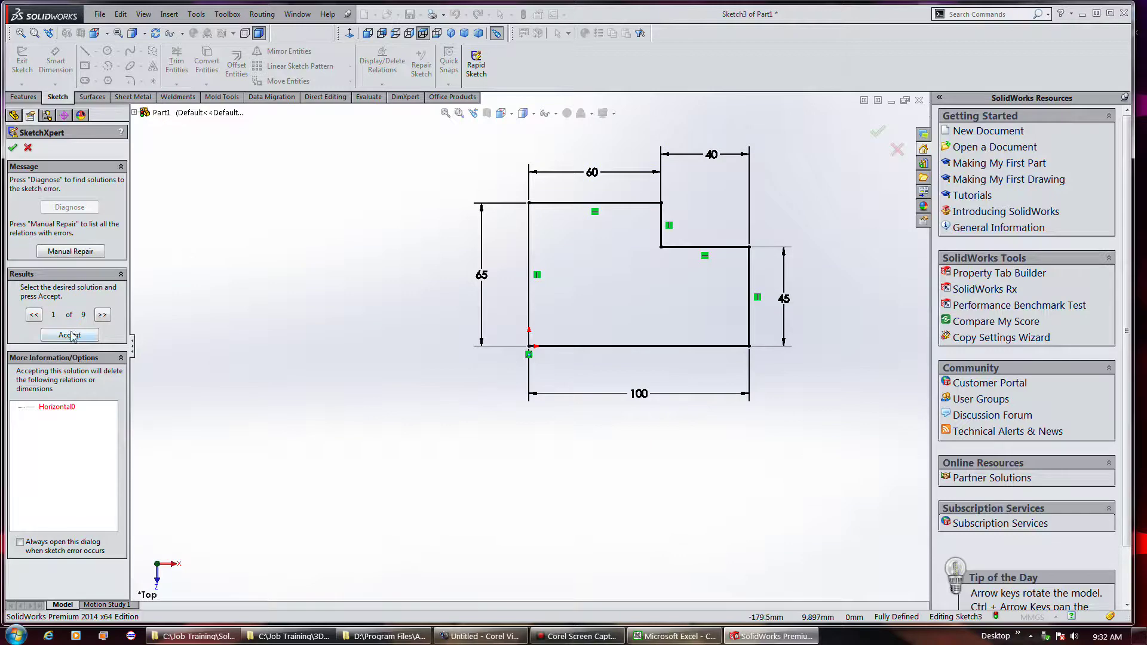
left_click(34, 314)
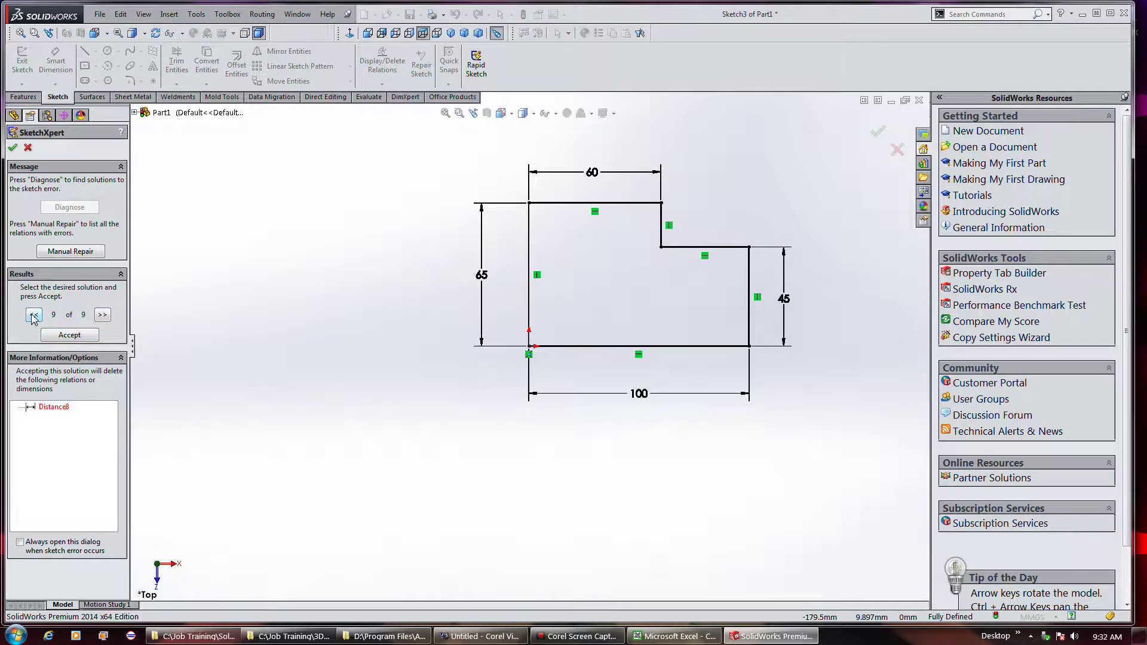
left_click(27, 147)
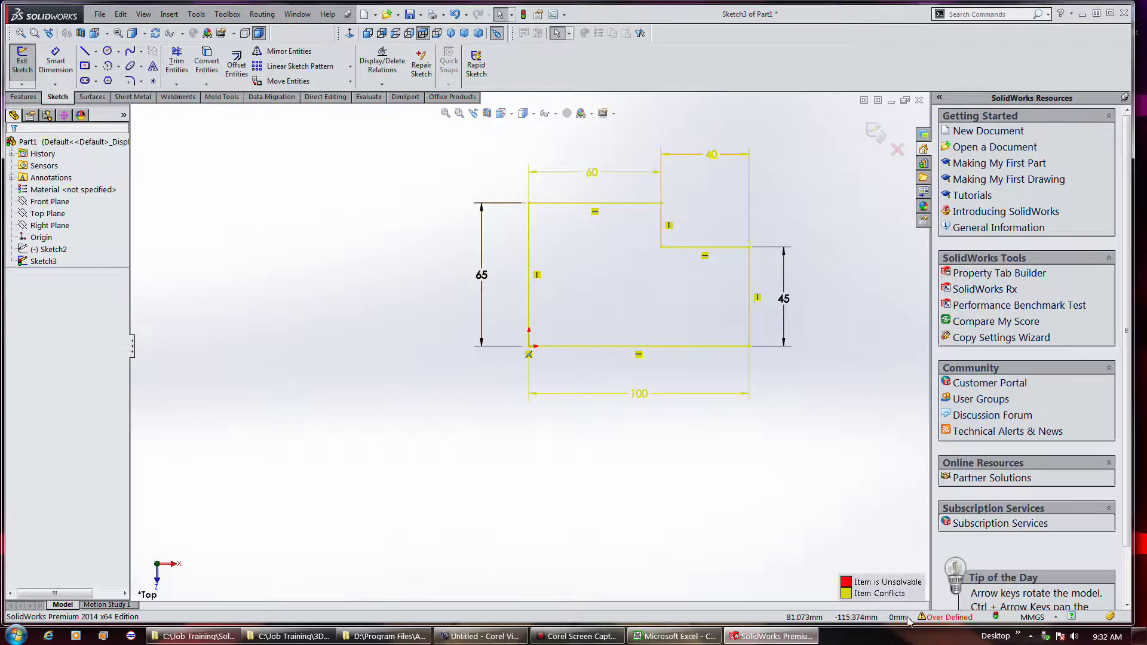
- Repair the over-defined sketch with SketchXpert by accepting the solution that deletes the lower ledge's dimension, Distance8
left_click(942, 619)
left_click(76, 252)
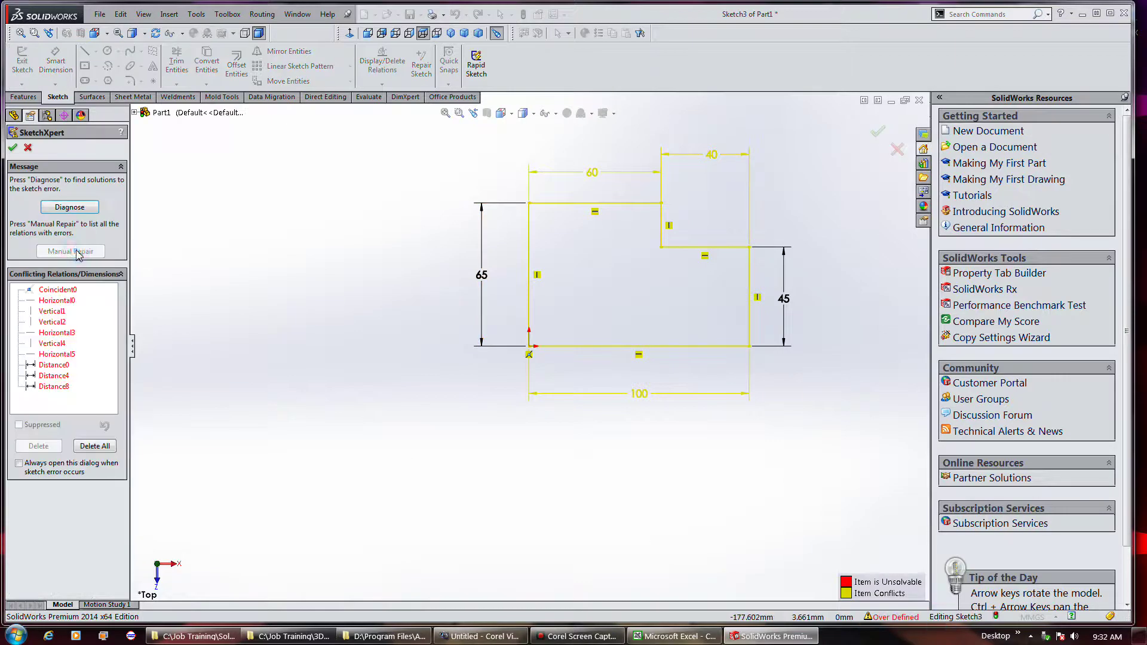
left_click(70, 208)
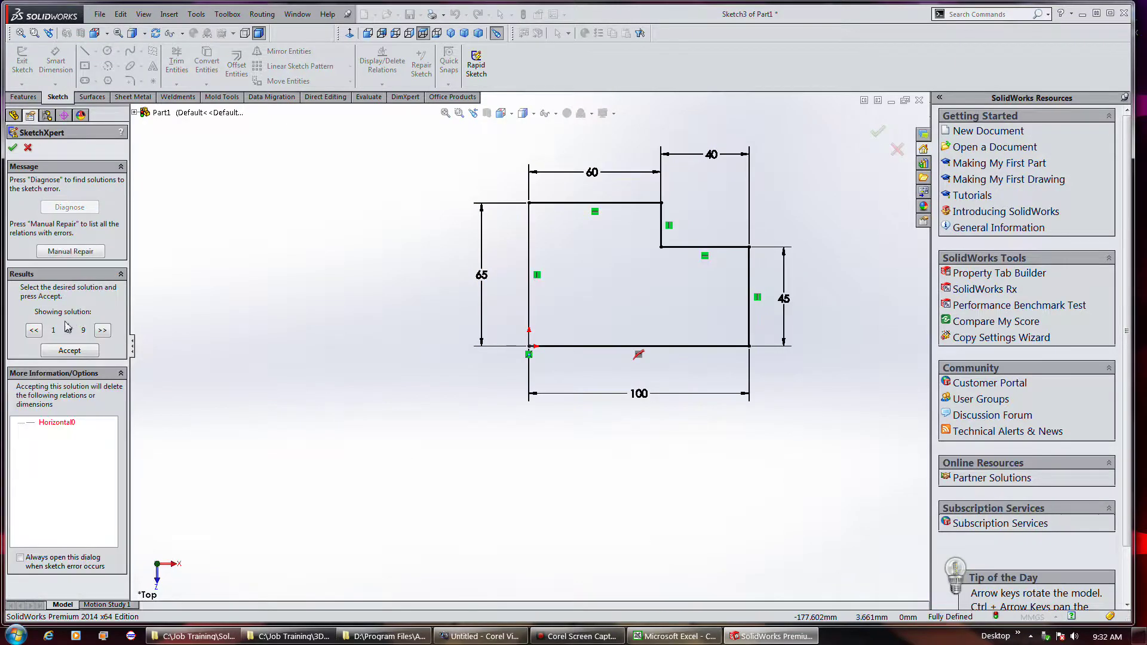
left_click(34, 331)
left_click(33, 331)
left_click(33, 331)
left_click(103, 331)
left_click(104, 330)
left_click(81, 351)
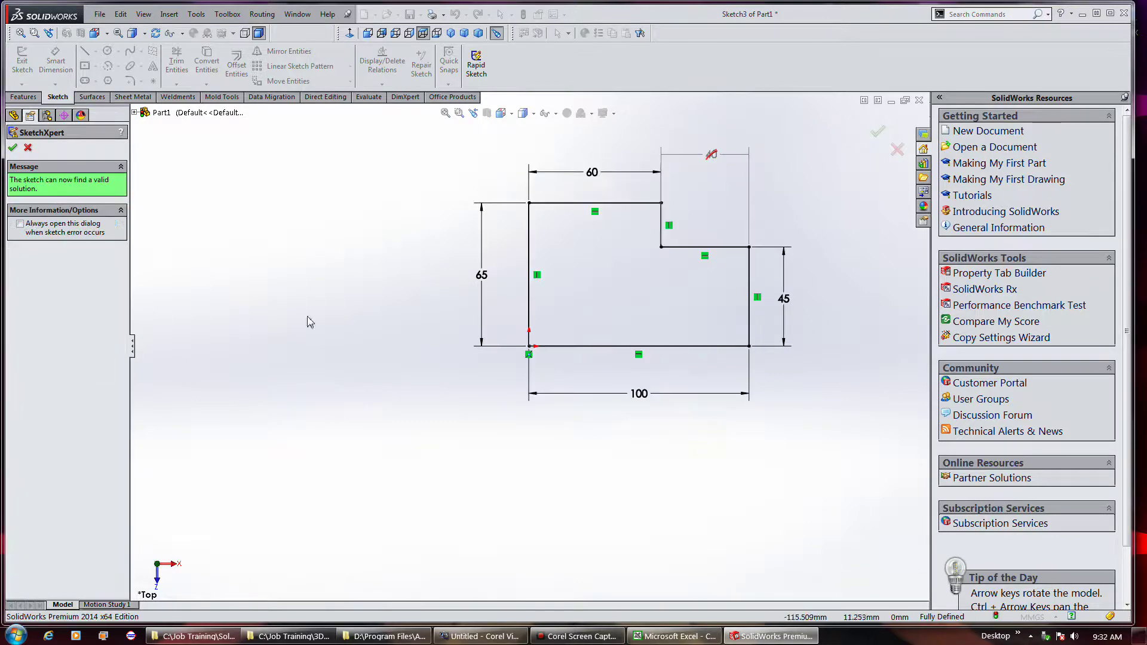
left_click(12, 148)
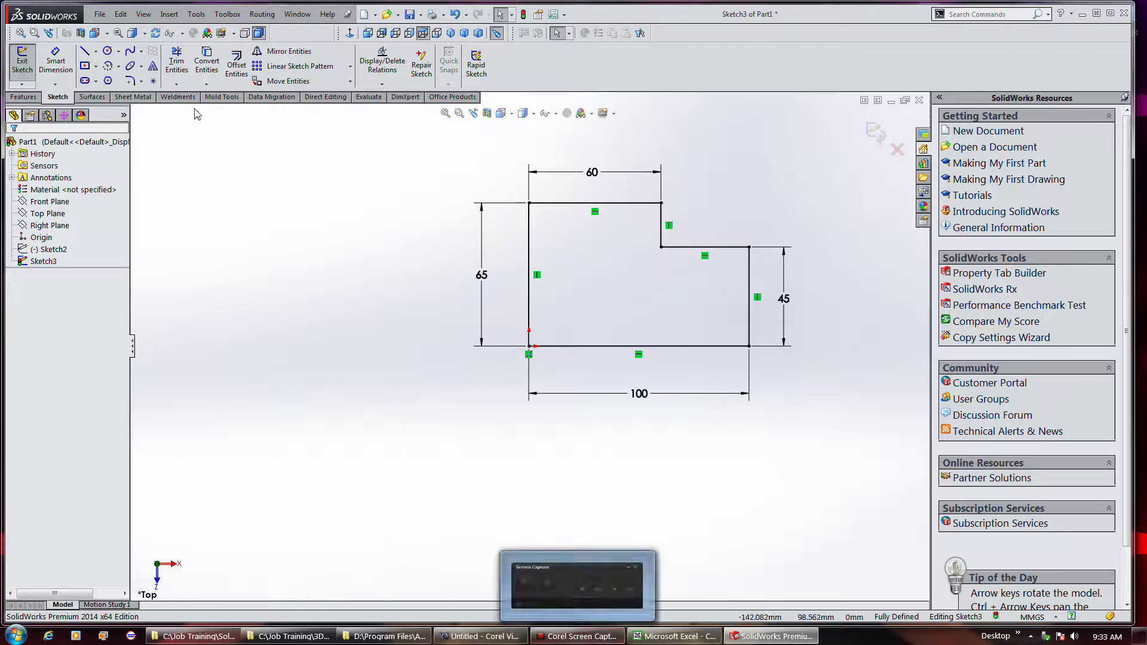
- Sketch a center rectangle 8 mm wide and 5 mm high in the empty area left of the L-shaped profile
left_click(85, 51)
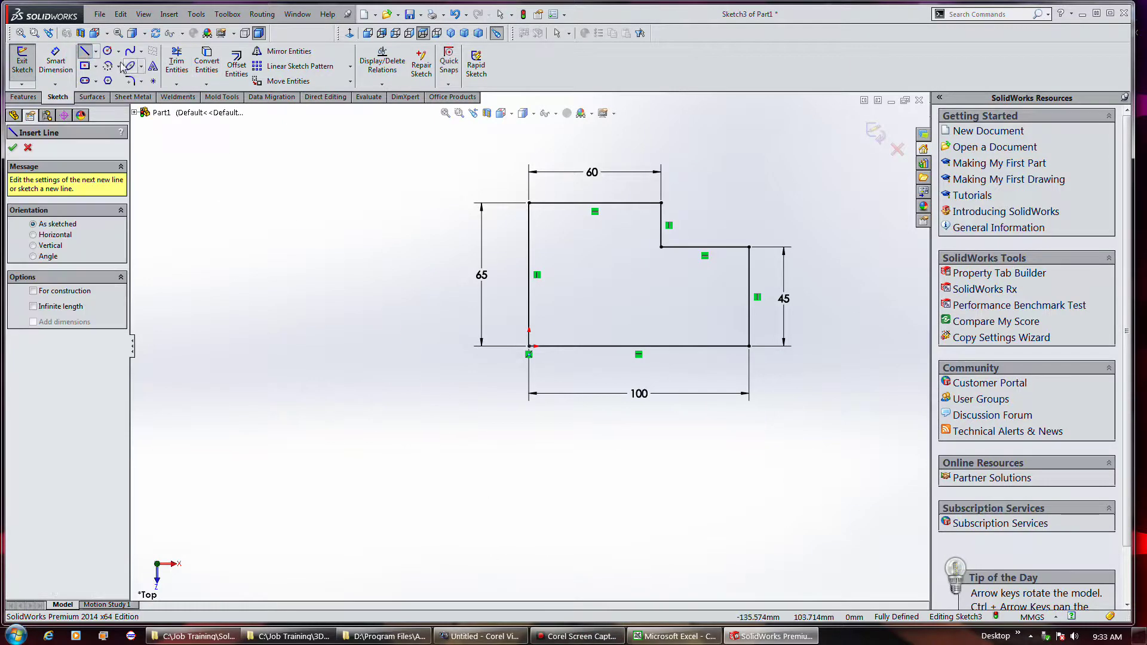
left_click(85, 65)
left_click(338, 384)
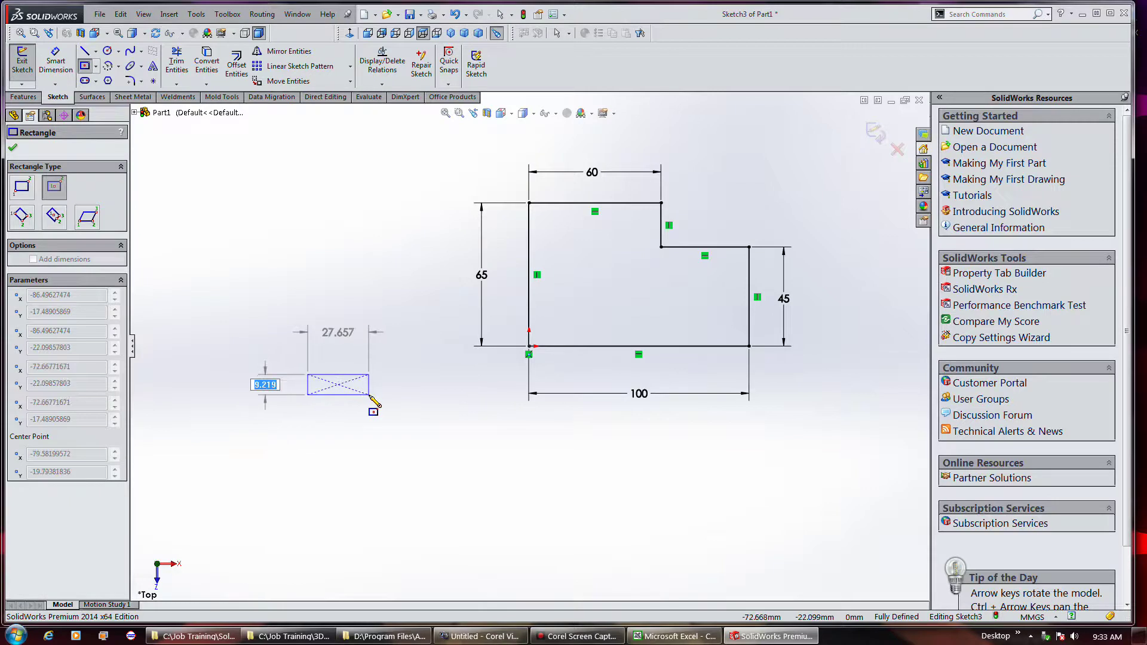
type("5")
key("Tab")
type("8")
key("Return")
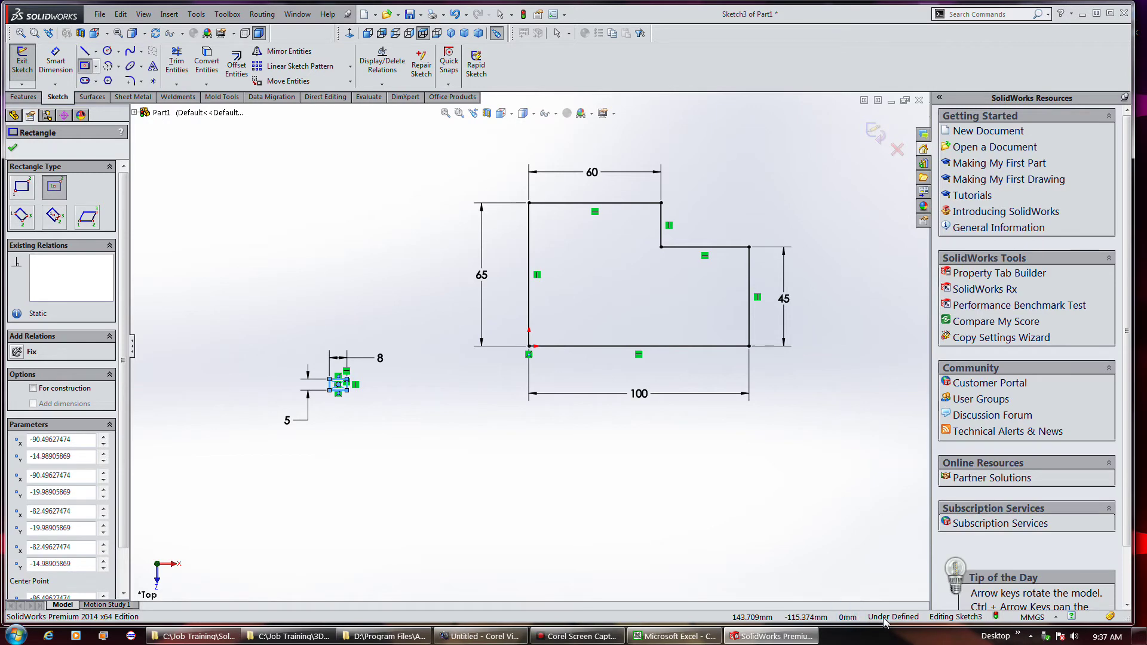
- Open the document's unit system choices
left_click(1045, 618)
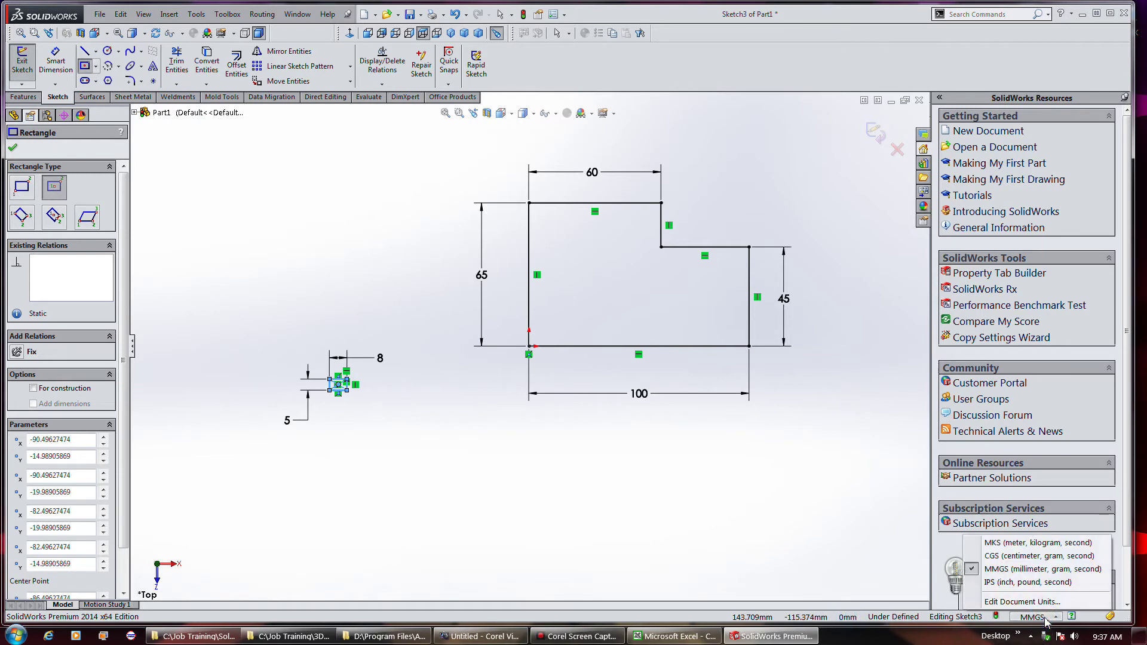